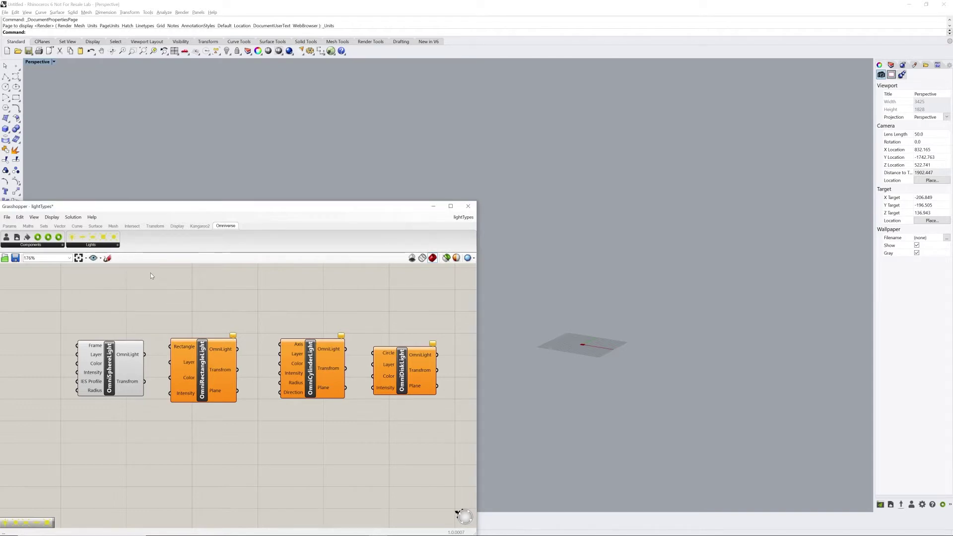
- Line up the sphere, rectangle, cylinder and disk light components in one evenly spaced row on the Grasshopper canvas
{"action": "left_click_drag", "start_coordinate": [115, 366], "coordinate": [112, 369]}
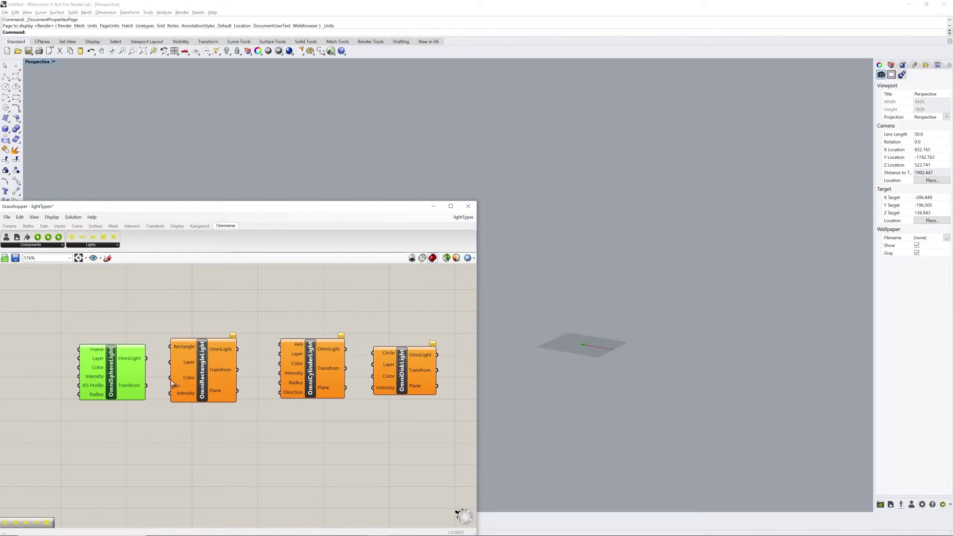
{"action": "left_click_drag", "start_coordinate": [205, 372], "coordinate": [211, 379]}
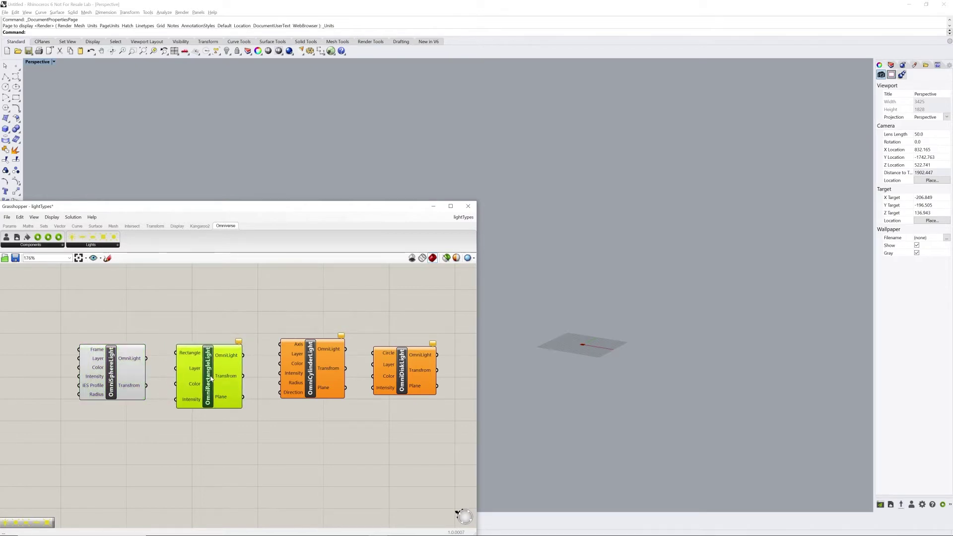
{"action": "left_click_drag", "start_coordinate": [298, 367], "coordinate": [293, 376]}
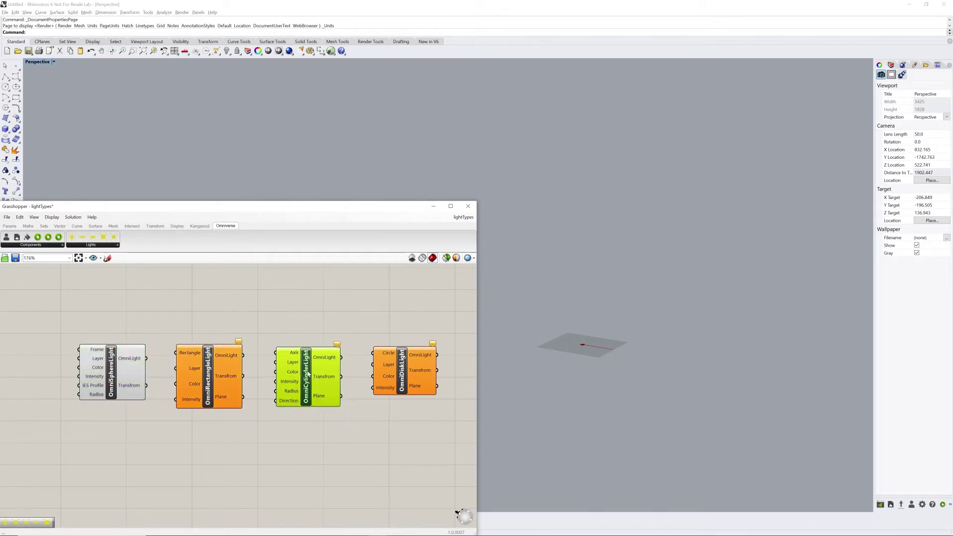
{"action": "left_click_drag", "start_coordinate": [402, 372], "coordinate": [408, 377]}
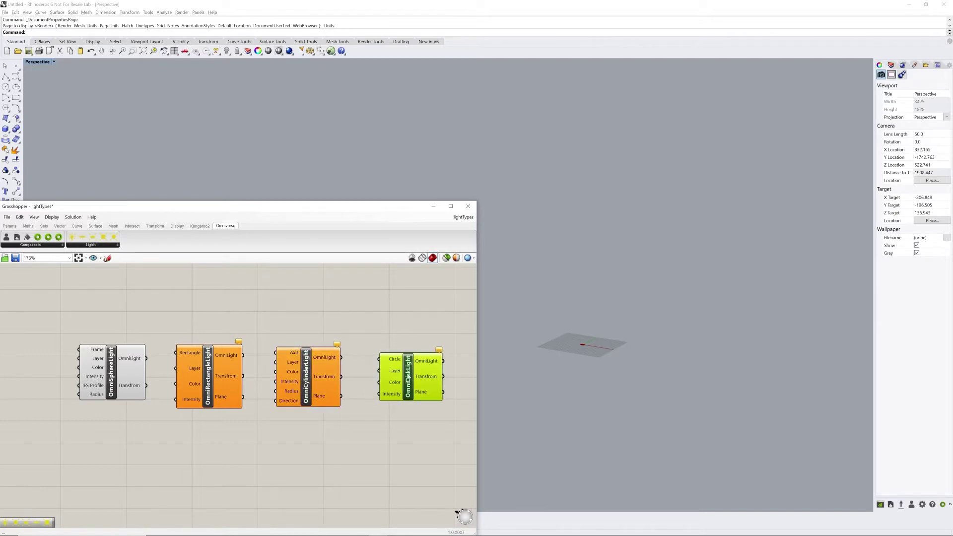
{"action": "left_click", "coordinate": [359, 325]}
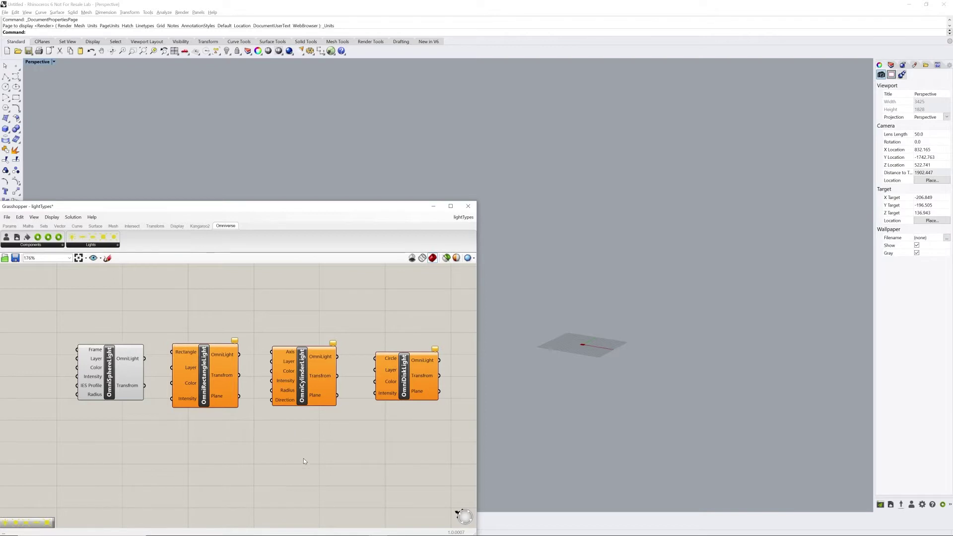
- Delete the OmniRectangleLight, OmniCylinderLight and OmniDiskLight components, keeping only the OmniSphereLight
{"action": "left_click_drag", "start_coordinate": [449, 307], "coordinate": [210, 448]}
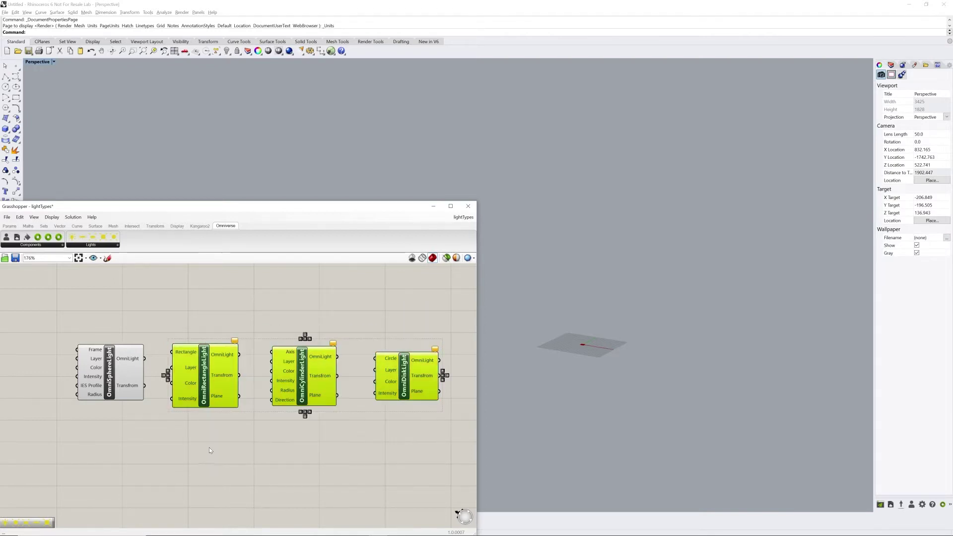
{"action": "key", "text": "Delete"}
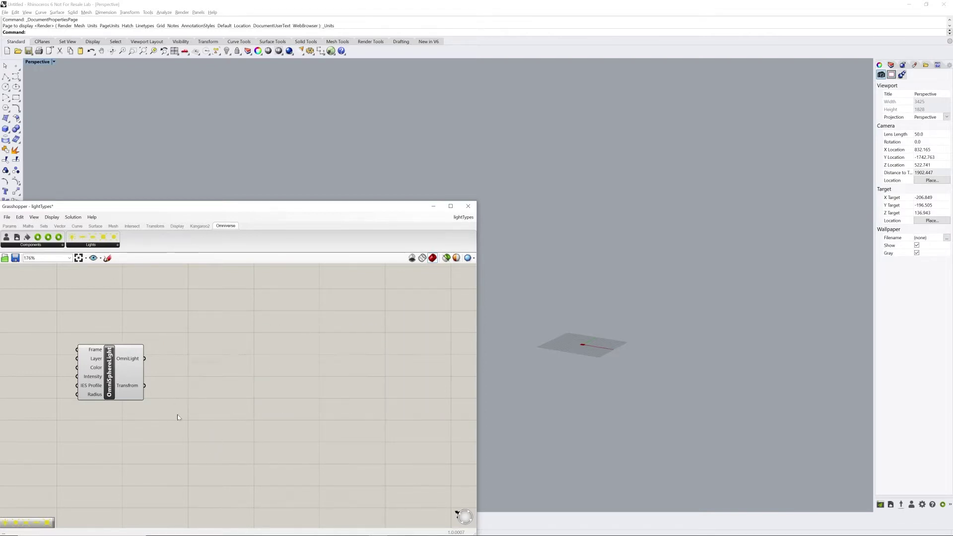
- Move the {0,0,100} point panel beside the OmniSphereLight and connect it to the Frame input
{"action": "right_click_drag", "start_coordinate": [132, 424], "coordinate": [268, 417]}
{"action": "scroll", "coordinate": [268, 417], "scroll_direction": "down", "scroll_amount": 3}
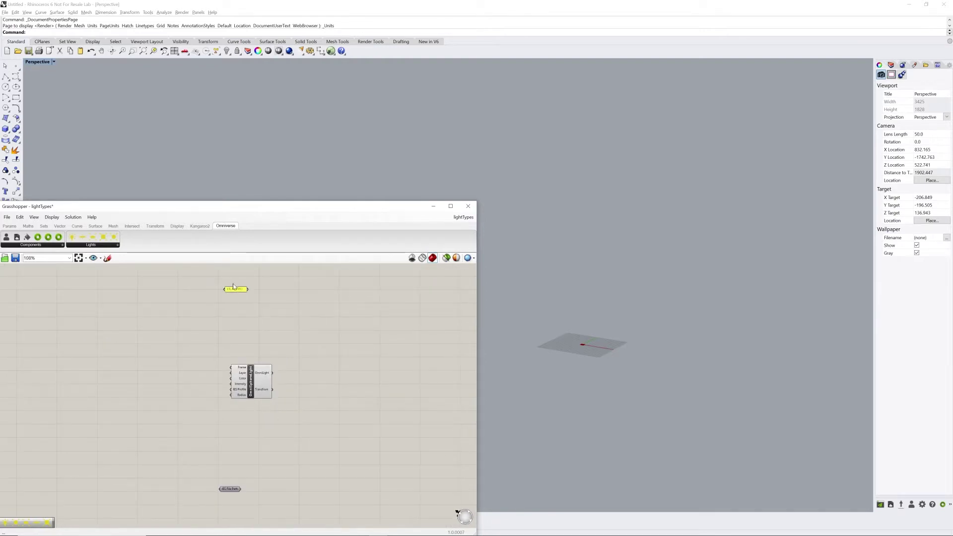
{"action": "left_click_drag", "start_coordinate": [233, 287], "coordinate": [205, 358]}
{"action": "scroll", "coordinate": [223, 381], "scroll_direction": "up", "scroll_amount": 3}
{"action": "scroll", "coordinate": [586, 314], "scroll_direction": "down", "scroll_amount": 10}
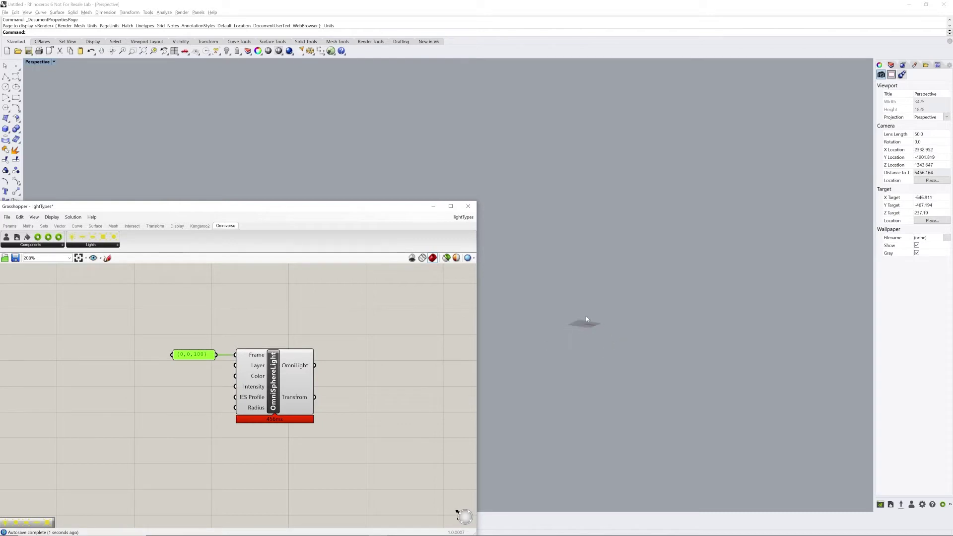
{"action": "right_click_drag", "start_coordinate": [585, 314], "coordinate": [586, 304]}
{"action": "left_click", "coordinate": [356, 336]}
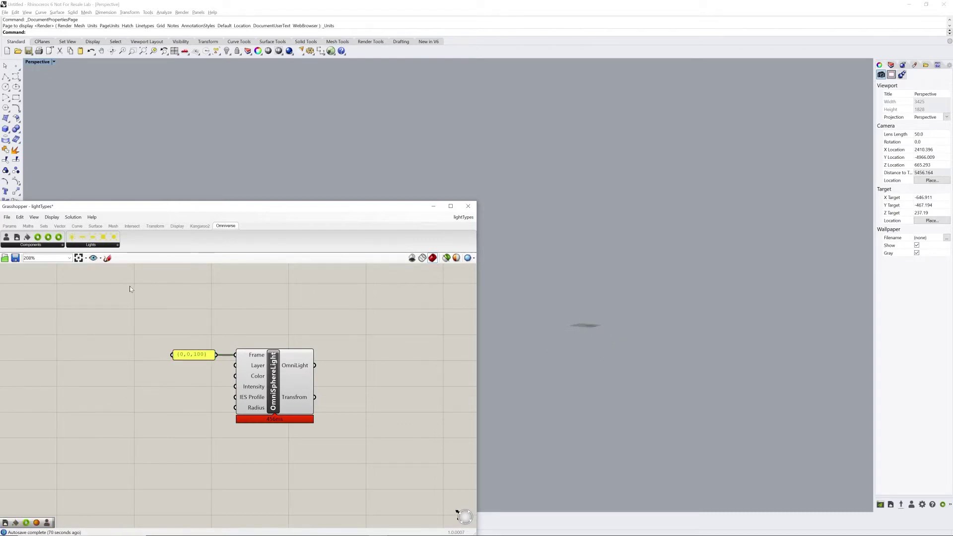
- Add an OmniGrasshopper component to the canvas, to the right of the OmniSphereLight
{"action": "left_click_drag", "start_coordinate": [17, 237], "coordinate": [409, 346]}
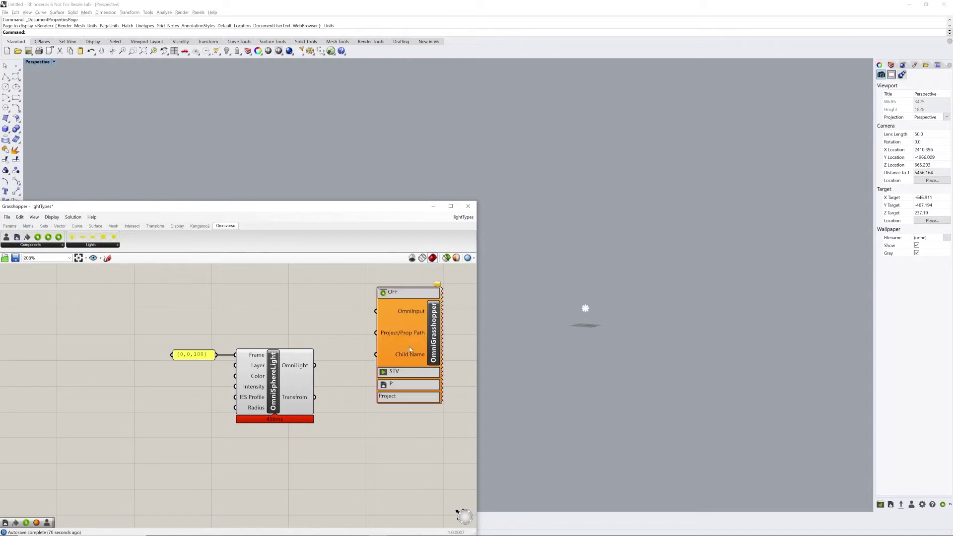
{"action": "right_click_drag", "start_coordinate": [409, 347], "coordinate": [424, 341]}
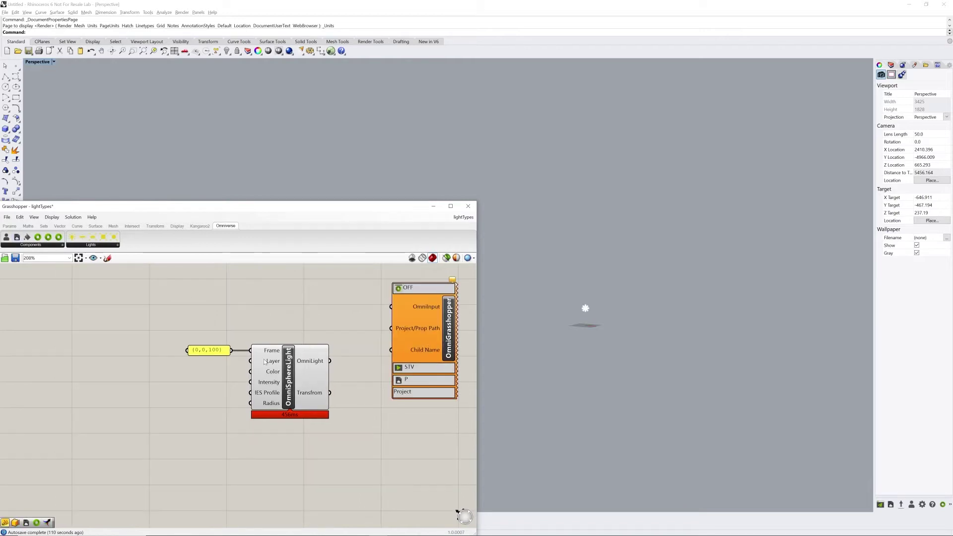
- Duplicate the point panel, set its text to mySphereLight, and connect it to the sphere light's Layer input
{"action": "left_click", "coordinate": [217, 353]}
{"action": "key", "text": "ctrl+c"}
{"action": "key", "text": "ctrl+v"}
{"action": "left_click_drag", "start_coordinate": [217, 355], "coordinate": [206, 371]}
{"action": "double_click", "coordinate": [206, 371]}
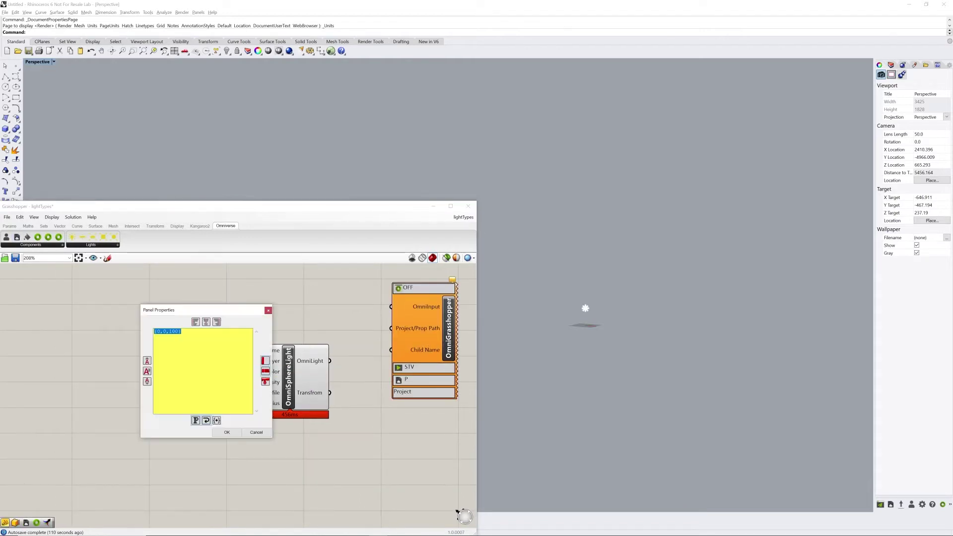
{"action": "type", "text": "mySphereLight"}
{"action": "left_click", "coordinate": [232, 434]}
{"action": "mouse_move", "coordinate": [228, 373]}
{"action": "left_mouse_down"}
{"action": "mouse_move", "coordinate": [251, 361]}
{"action": "mouse_move", "coordinate": [224, 365]}
{"action": "left_mouse_up"}
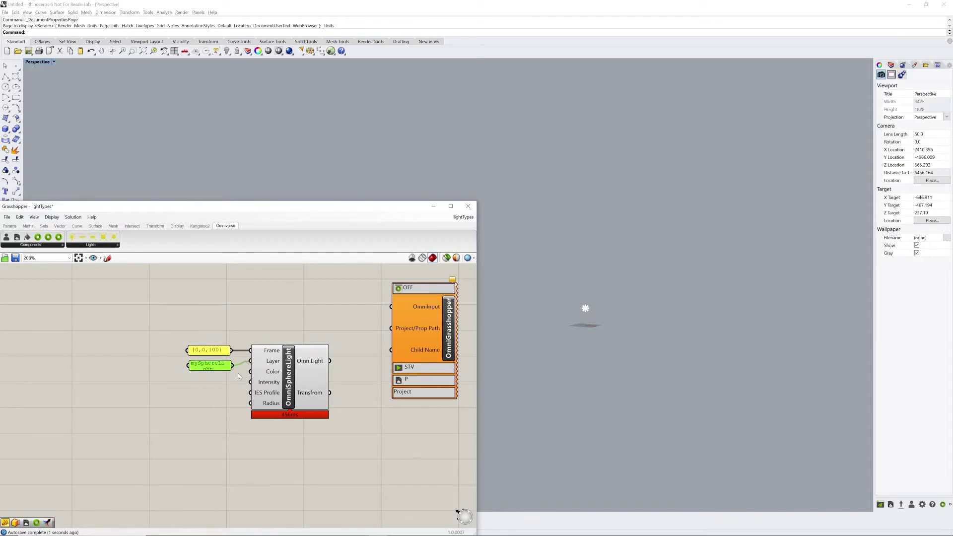
{"action": "left_click", "coordinate": [198, 383]}
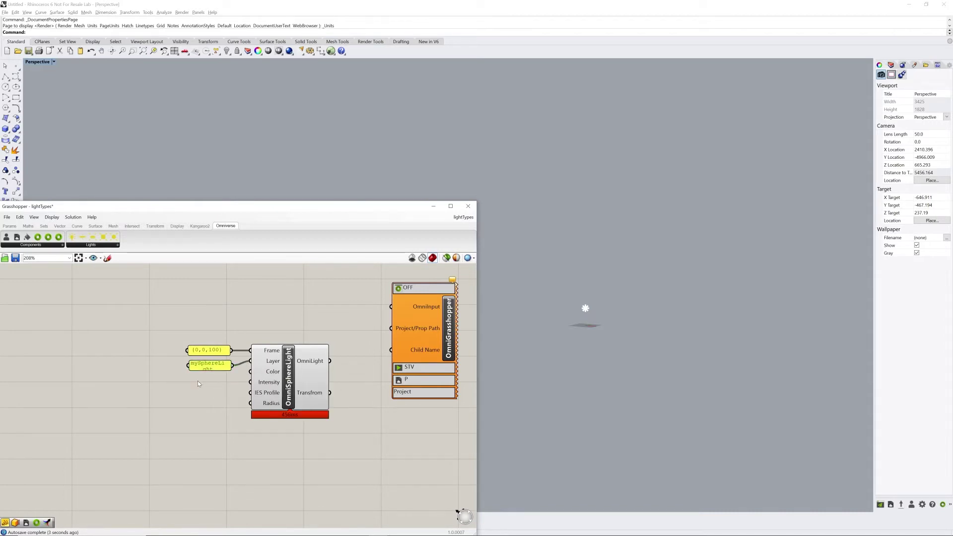
- Add a Colour Swatch component and connect it to the sphere light's Color input
{"action": "double_click", "coordinate": [198, 383]}
{"action": "type", "text": "swat"}
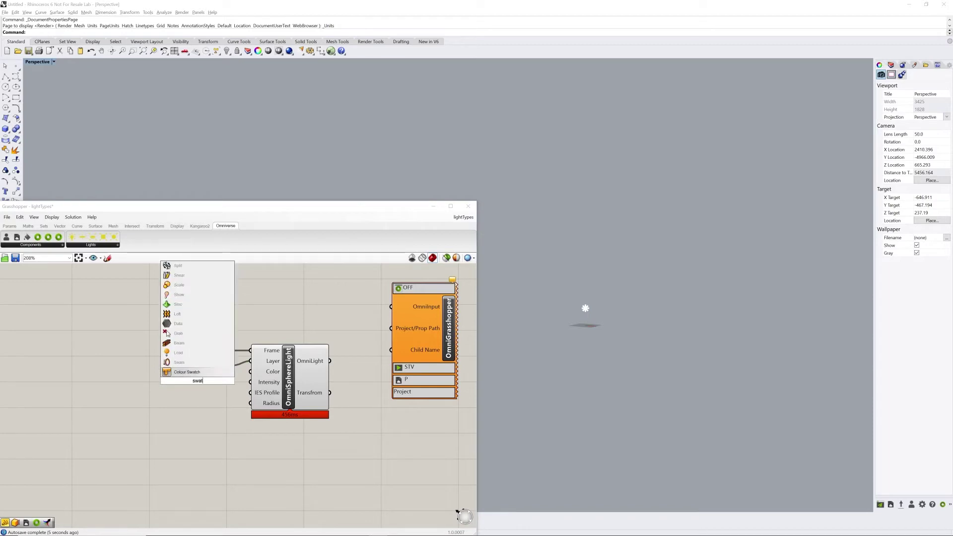
{"action": "key", "text": "Return"}
{"action": "left_click_drag", "start_coordinate": [230, 380], "coordinate": [252, 374]}
- Set the colour swatch to purple with hue 317°, saturation 93 and value 63
{"action": "left_click", "coordinate": [222, 381]}
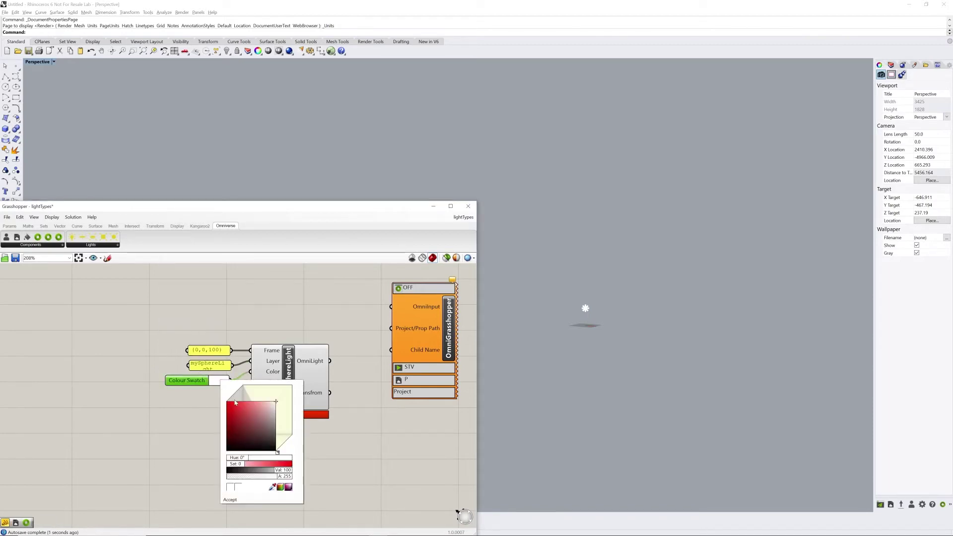
{"action": "left_click", "coordinate": [246, 417]}
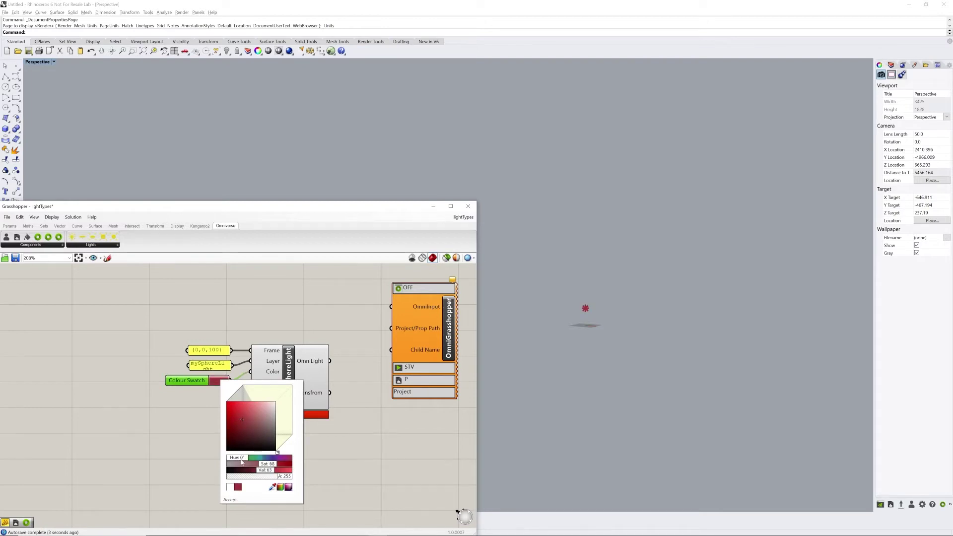
{"action": "left_click_drag", "start_coordinate": [243, 458], "coordinate": [288, 465]}
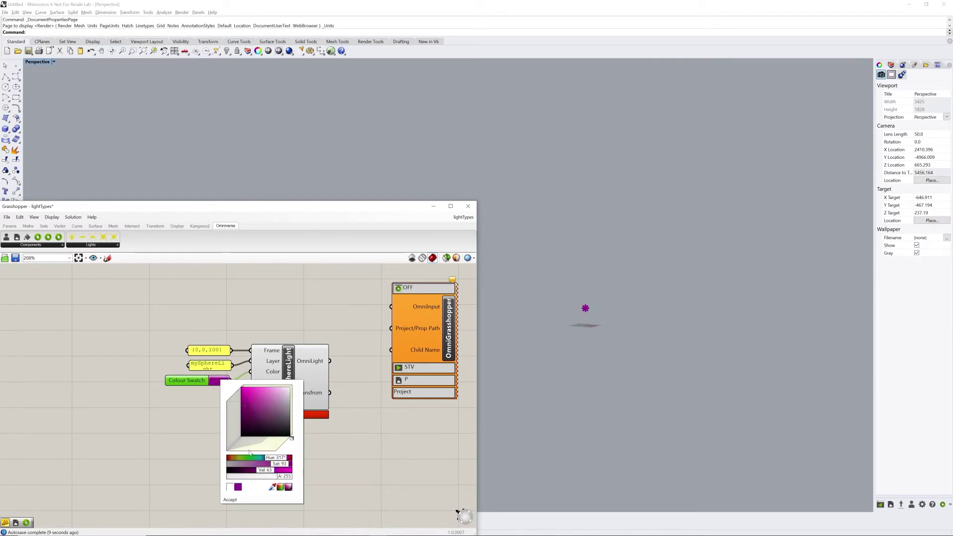
{"action": "left_click", "coordinate": [196, 414]}
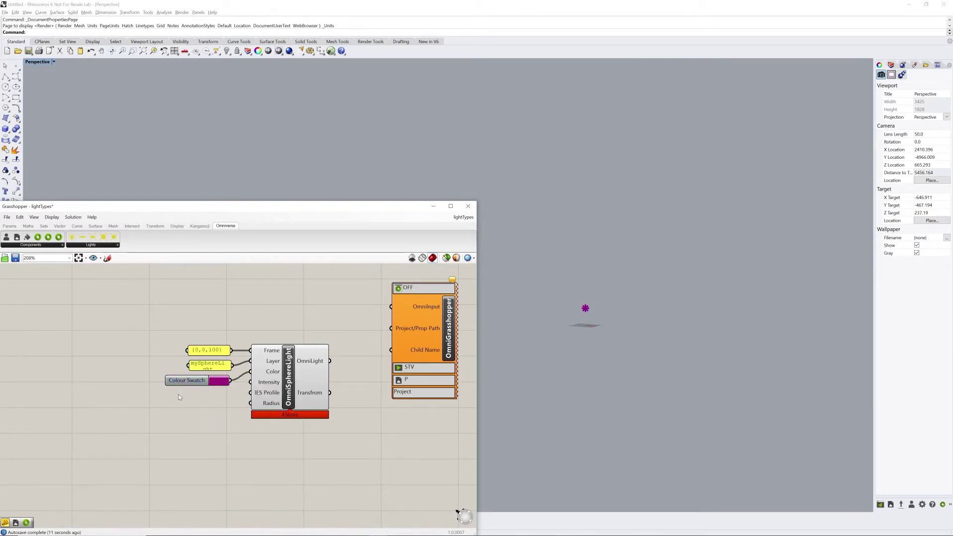
- Move the IES File Path parameter beside the sphere light and connect it to the IES Profile input
{"action": "scroll", "coordinate": [178, 394], "scroll_direction": "down", "scroll_amount": 2}
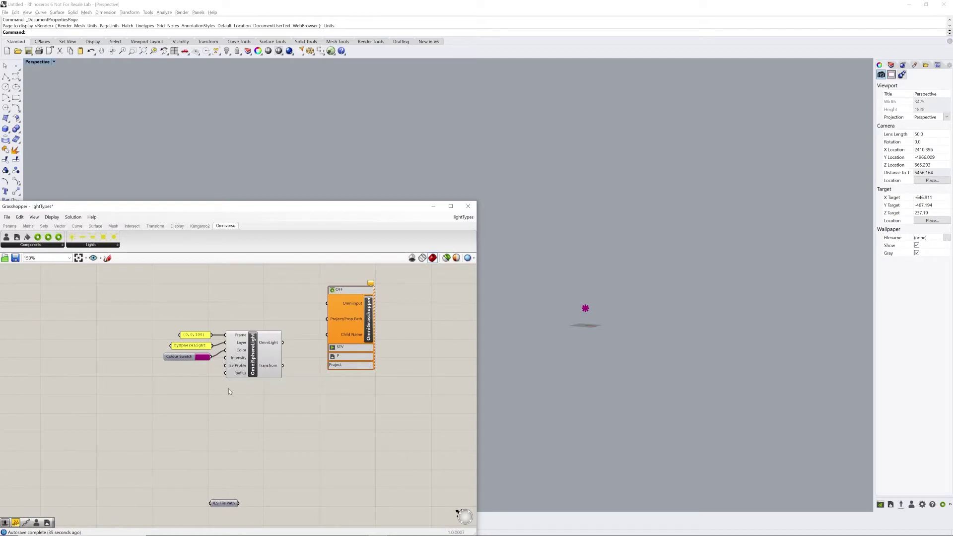
{"action": "left_click_drag", "start_coordinate": [227, 506], "coordinate": [201, 383]}
{"action": "left_click", "coordinate": [224, 401]}
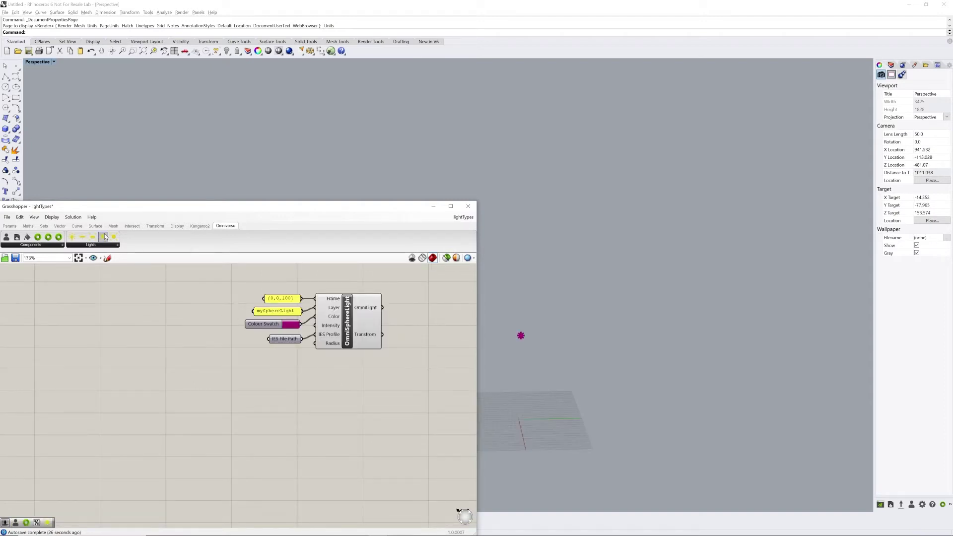
- Add an OmniRectangleLight and an OmniDiskLight component beneath the OmniSphereLight
{"action": "left_click_drag", "start_coordinate": [103, 237], "coordinate": [348, 388]}
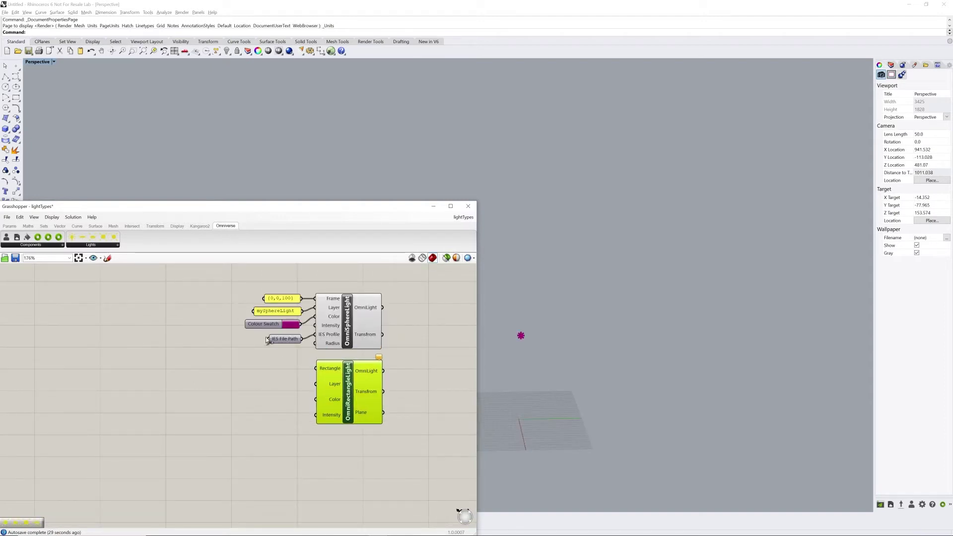
{"action": "left_click_drag", "start_coordinate": [93, 237], "coordinate": [353, 464]}
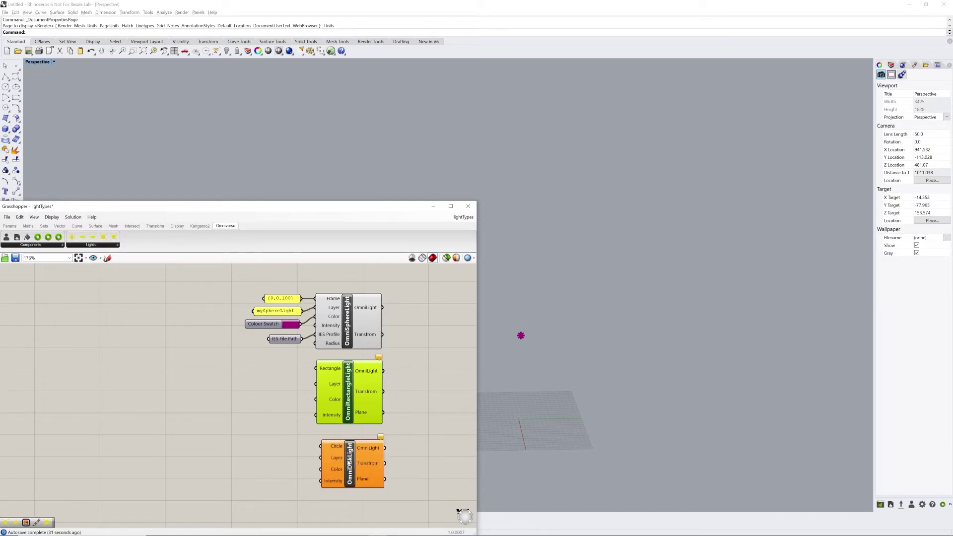
{"action": "left_click", "coordinate": [255, 417]}
- Paste the copied 10 by 20 rectangle and radius 10 circle setups and connect them to the rectangle and disk lights' geometry inputs
{"action": "key", "text": "ctrl+v"}
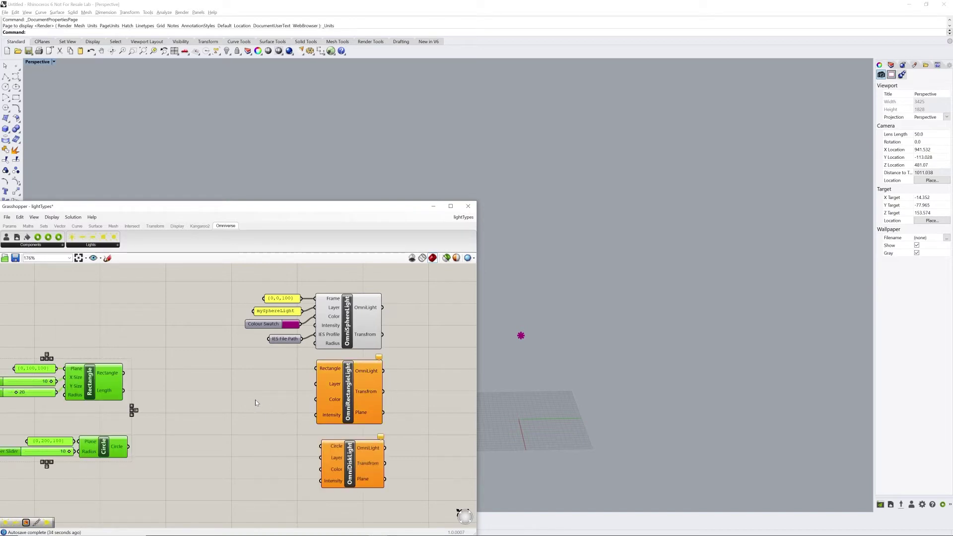
{"action": "left_click_drag", "start_coordinate": [83, 381], "coordinate": [247, 378]}
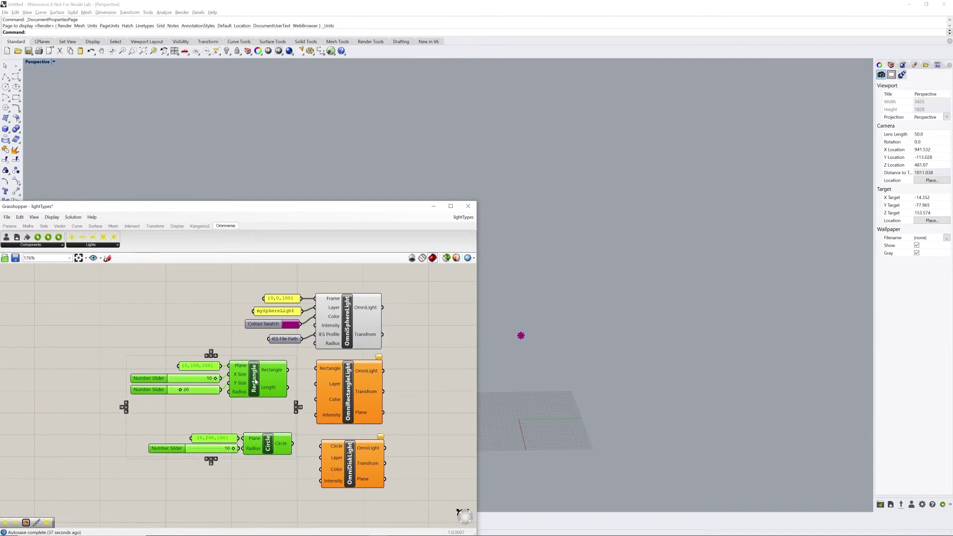
{"action": "left_click", "coordinate": [448, 405]}
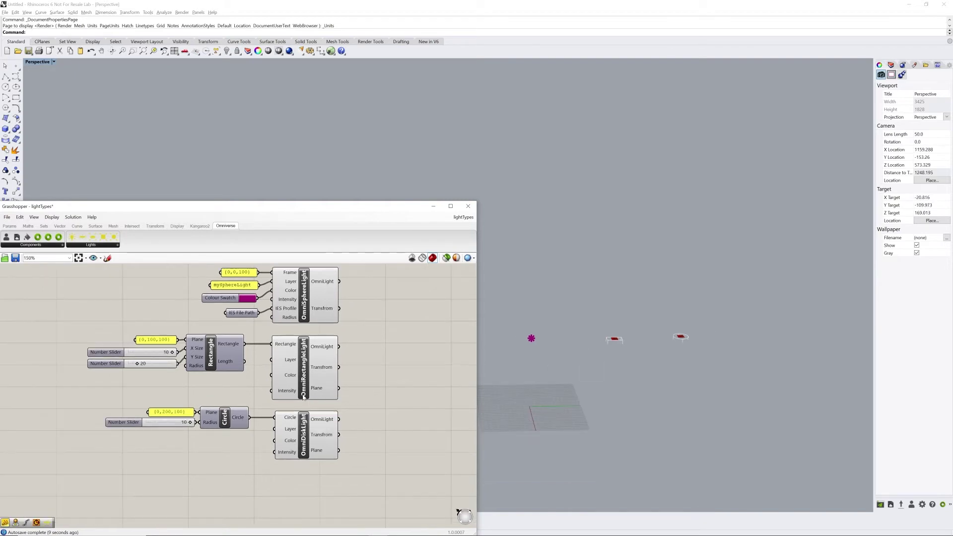
- Add an OmniCylinderLight component beneath the OmniDiskLight
{"action": "scroll", "coordinate": [303, 397], "scroll_direction": "down", "scroll_amount": 2}
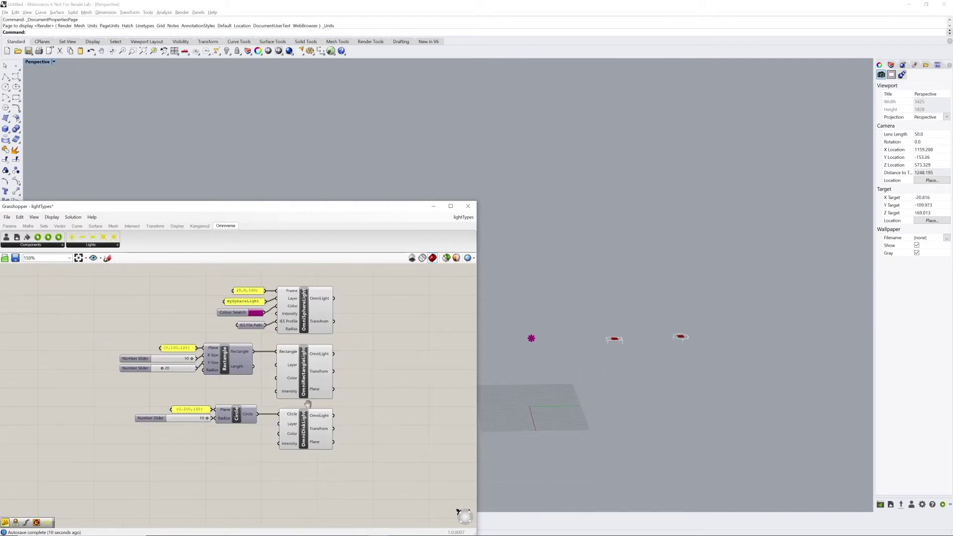
{"action": "left_click", "coordinate": [86, 237]}
{"action": "left_click", "coordinate": [271, 457]}
{"action": "left_click_drag", "start_coordinate": [270, 456], "coordinate": [290, 467]}
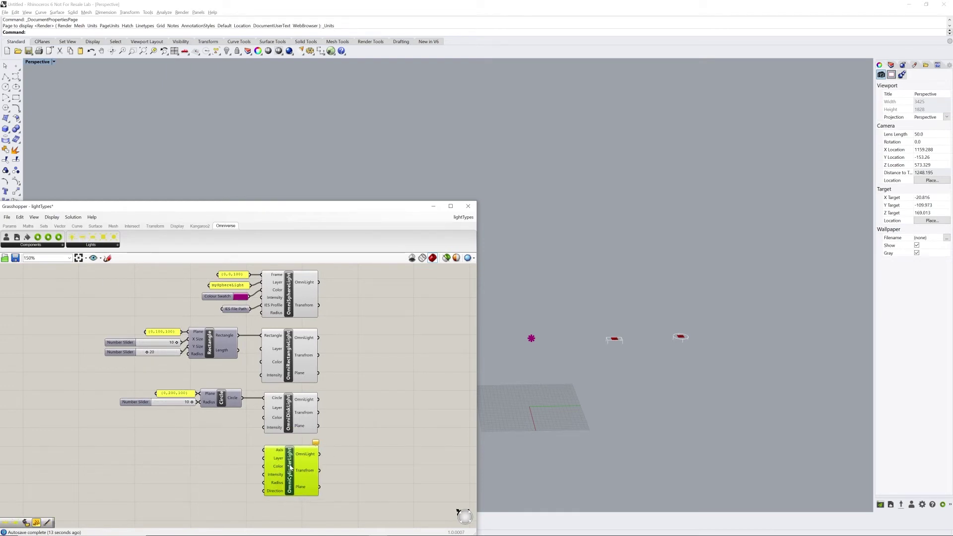
{"action": "left_click", "coordinate": [248, 452]}
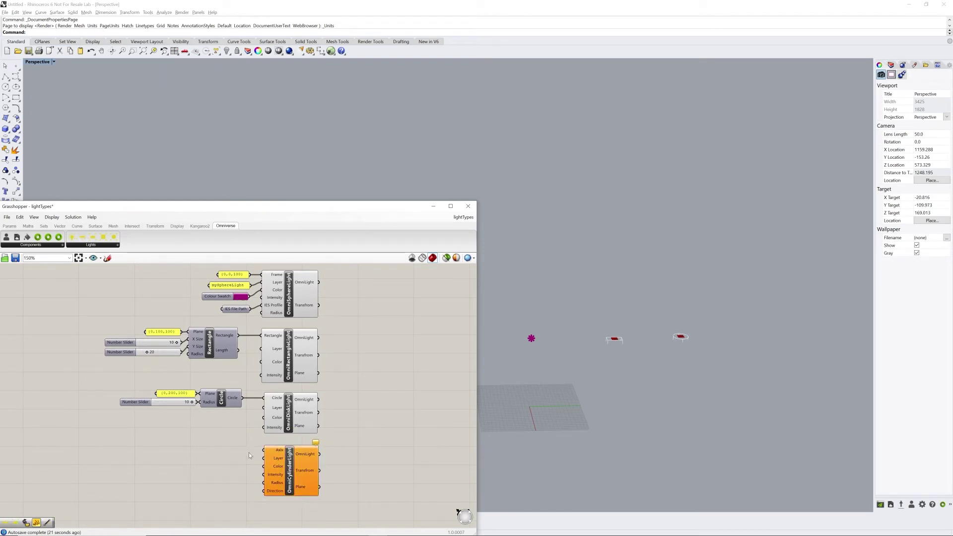
- Paste the line setup running from {0,300,100} to {0,400,100} and connect its Line output to the cylinder light's Axis input
{"action": "key", "text": "ctrl+v"}
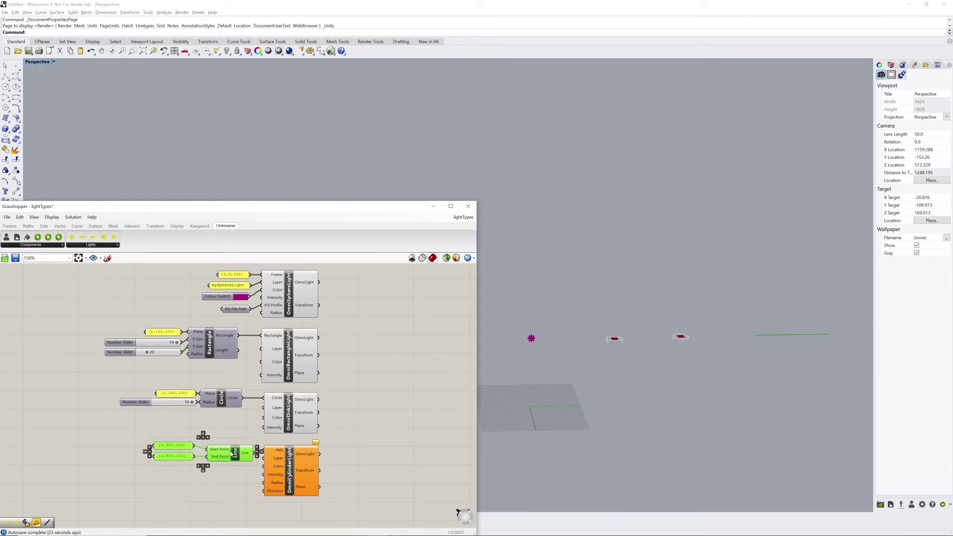
{"action": "left_click", "coordinate": [254, 459]}
{"action": "mouse_move", "coordinate": [253, 453]}
{"action": "left_mouse_down"}
{"action": "mouse_move", "coordinate": [264, 450]}
{"action": "mouse_move", "coordinate": [246, 449]}
{"action": "left_mouse_up"}
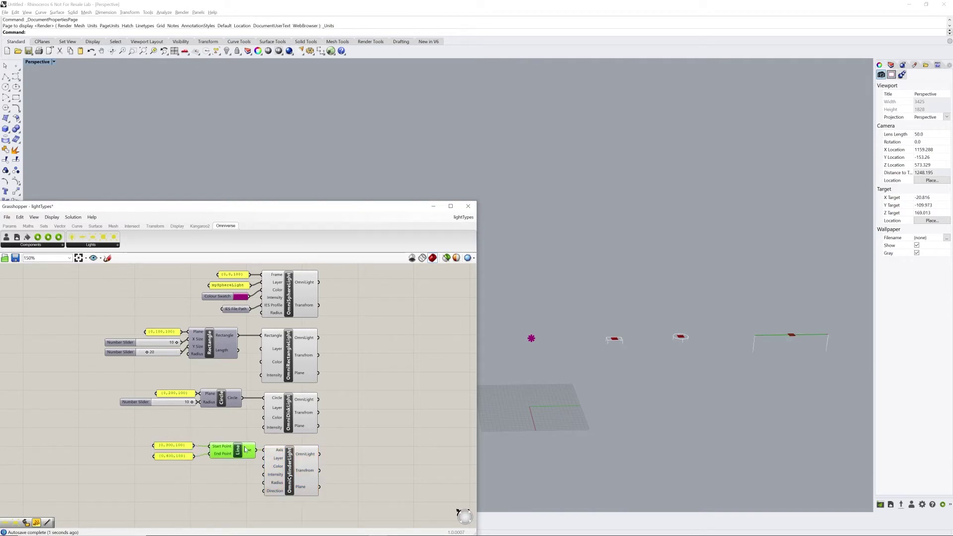
{"action": "left_click", "coordinate": [256, 462]}
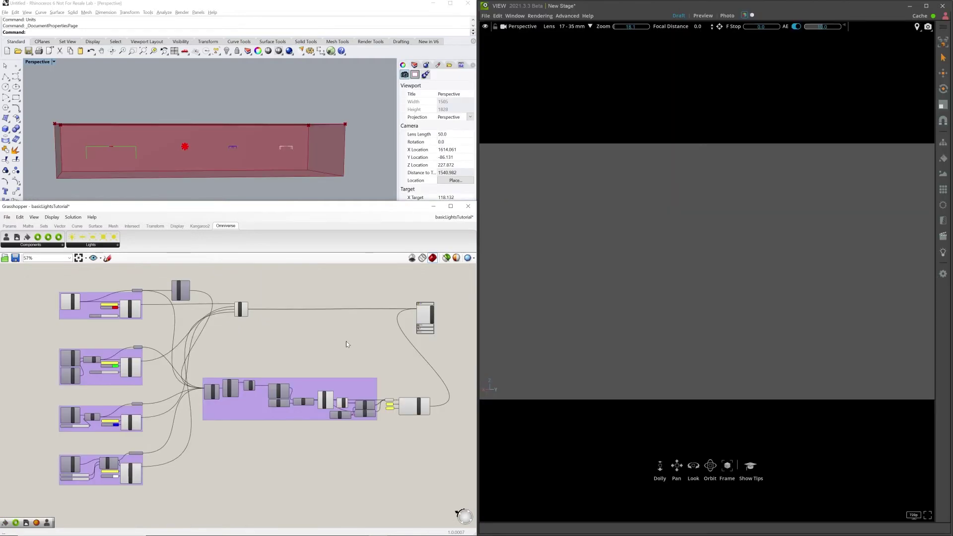
- Examine the lighting definition from the light groups through the Merge component to the OmniGrasshopper component
{"action": "scroll", "coordinate": [221, 334], "scroll_direction": "up", "scroll_amount": 5}
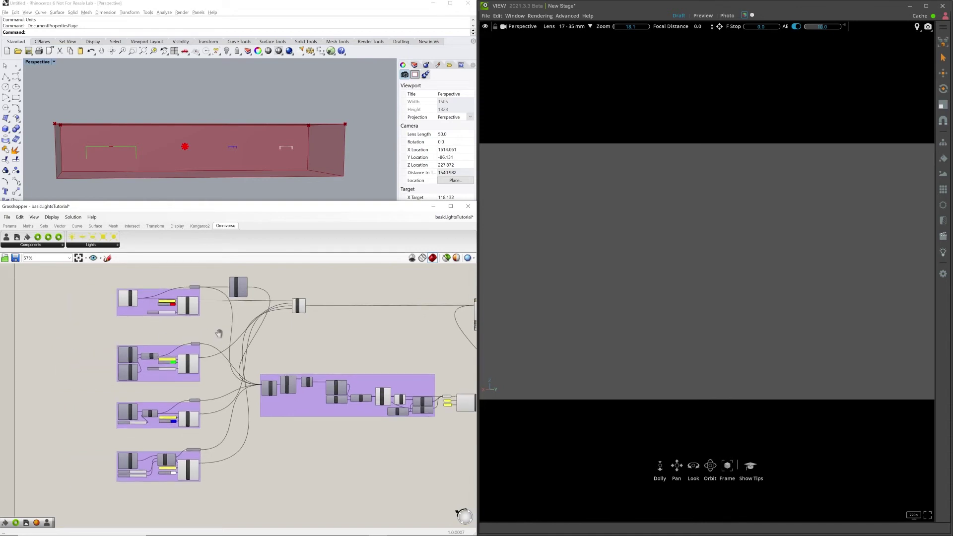
{"action": "mouse_move", "coordinate": [257, 422]}
{"action": "right_mouse_down"}
{"action": "mouse_move", "coordinate": [246, 311]}
{"action": "mouse_move", "coordinate": [254, 414]}
{"action": "right_mouse_up"}
{"action": "scroll", "coordinate": [164, 281], "scroll_direction": "up", "scroll_amount": 1}
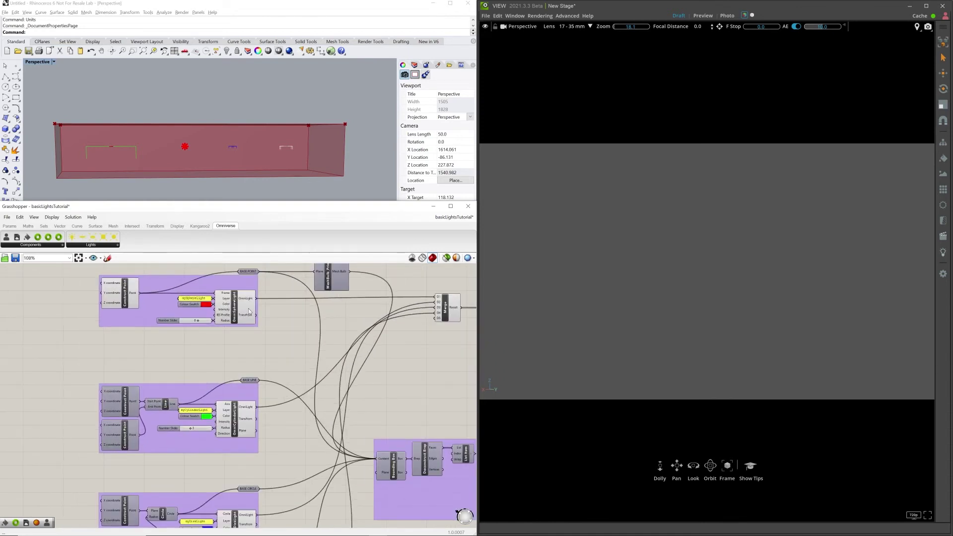
{"action": "right_click_drag", "start_coordinate": [407, 376], "coordinate": [134, 298]}
{"action": "left_click_drag", "start_coordinate": [285, 371], "coordinate": [289, 372]}
{"action": "left_click", "coordinate": [330, 295]}
{"action": "right_click_drag", "start_coordinate": [330, 296], "coordinate": [198, 388]}
{"action": "scroll", "coordinate": [287, 385], "scroll_direction": "up", "scroll_amount": 2}
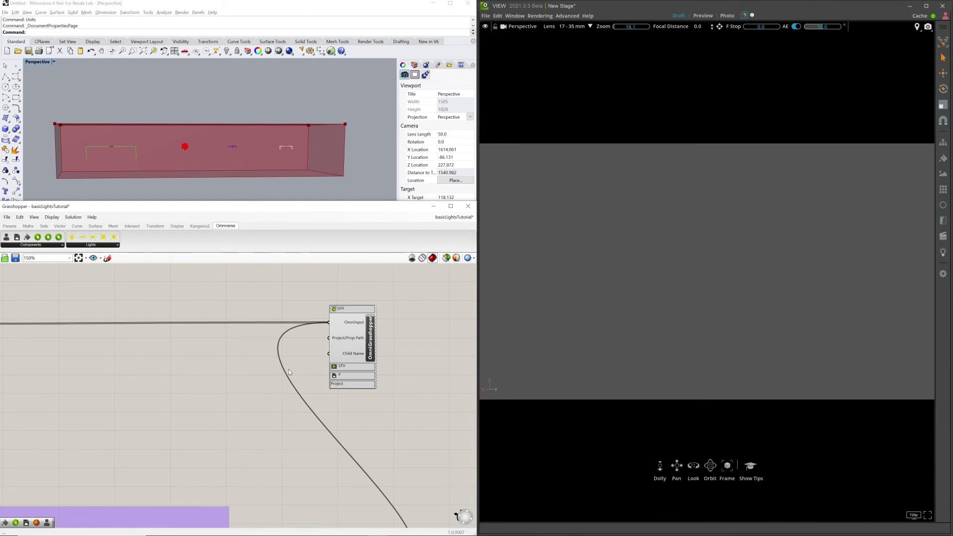
- Set the OmniGrasshopper component's type to Prop and send the lights and geometry to Omniverse View
{"action": "type", "text": "O"}
{"action": "scroll", "coordinate": [371, 352], "scroll_direction": "down", "scroll_amount": 2}
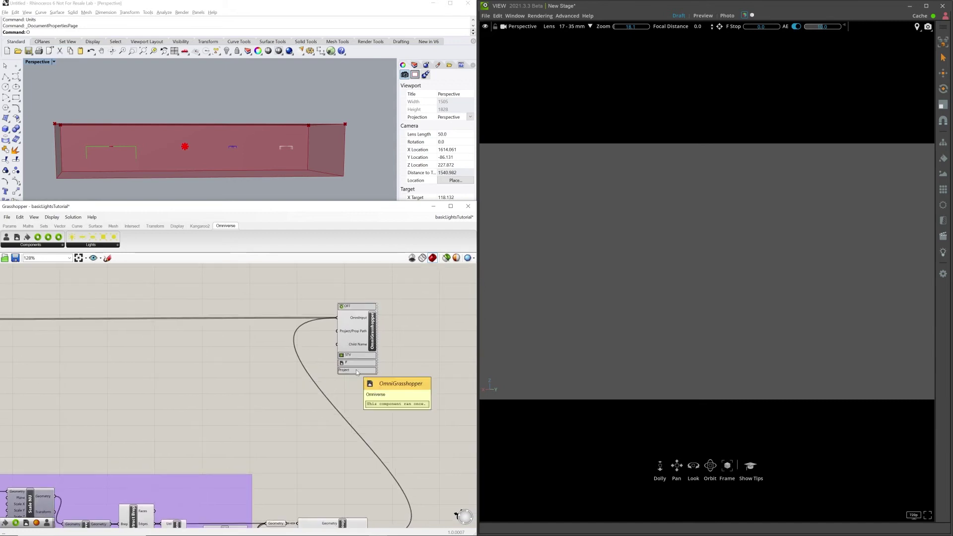
{"action": "left_click", "coordinate": [356, 372]}
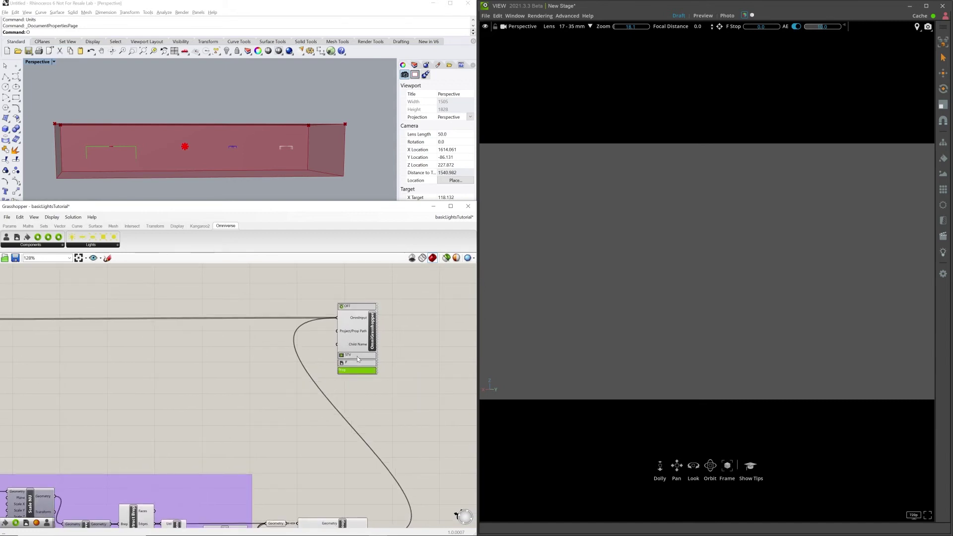
{"action": "left_click", "coordinate": [354, 357]}
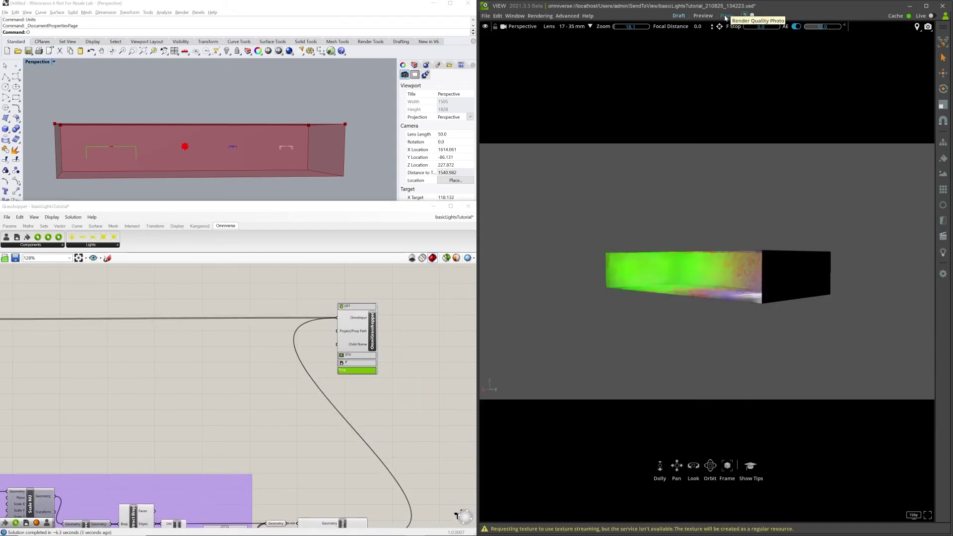
{"action": "right_click_drag", "start_coordinate": [607, 276], "coordinate": [629, 278]}
{"action": "left_click_drag", "start_coordinate": [629, 278], "coordinate": [652, 272], "text": "alt"}
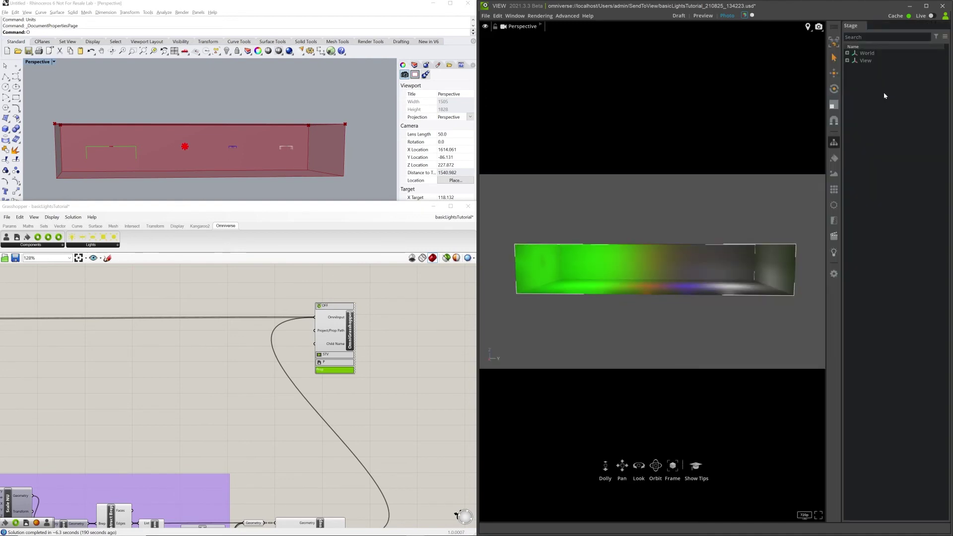
- Expand World, basicLightsTutorial, Lights and all four light layers in the Stage tree, and widen the tree to read the light names
{"action": "left_click", "coordinate": [847, 53]}
{"action": "left_click", "coordinate": [854, 61]}
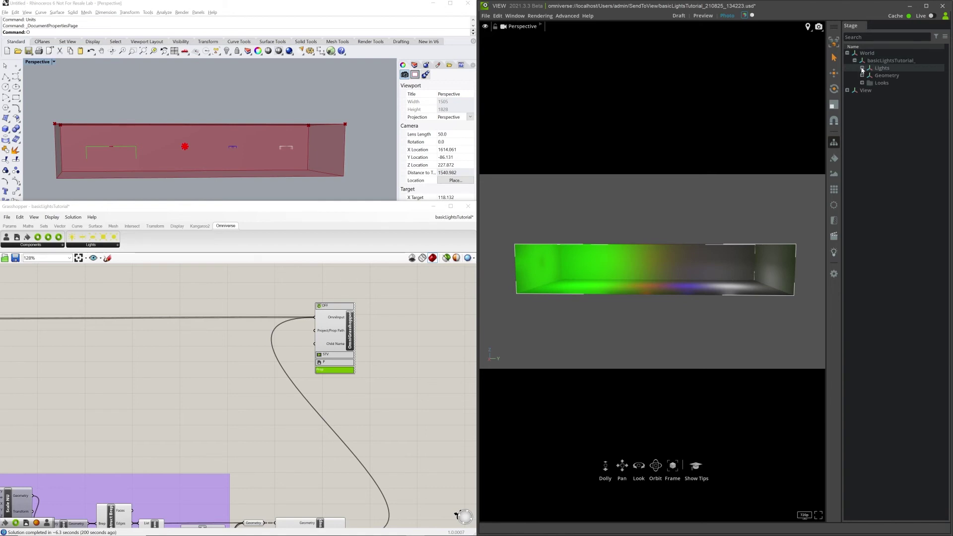
{"action": "left_click", "coordinate": [862, 68]}
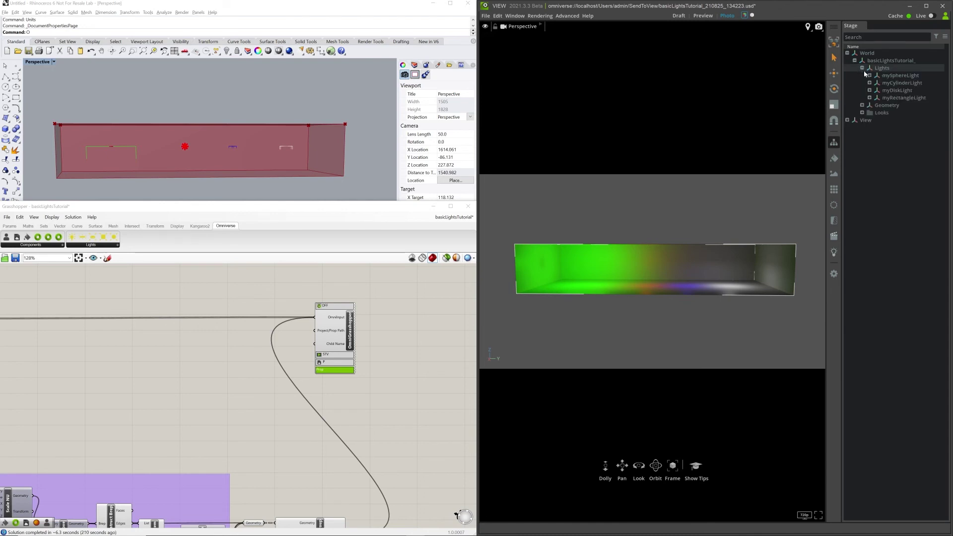
{"action": "left_click", "coordinate": [869, 76]}
{"action": "left_click", "coordinate": [870, 91]}
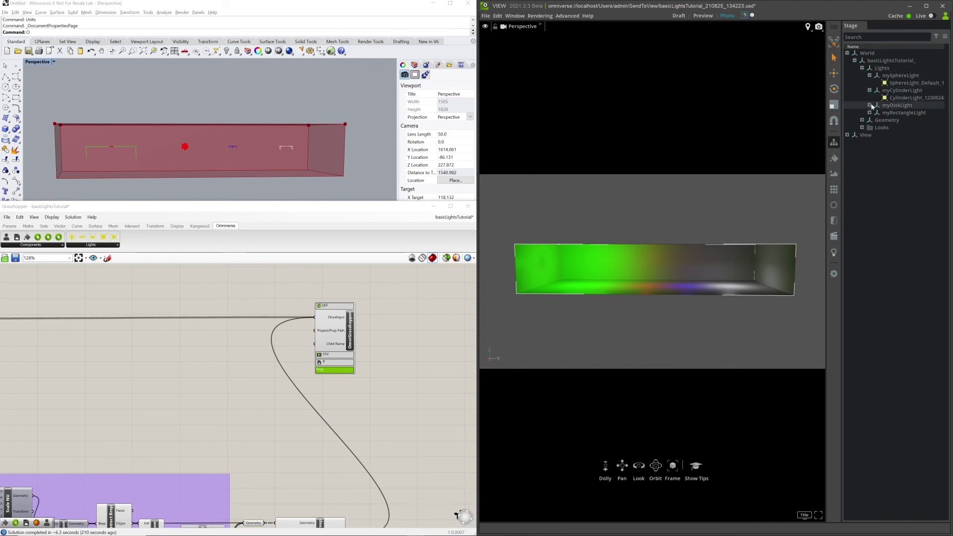
{"action": "left_click", "coordinate": [870, 106]}
{"action": "left_click", "coordinate": [869, 120]}
{"action": "left_click_drag", "start_coordinate": [843, 123], "coordinate": [811, 128]}
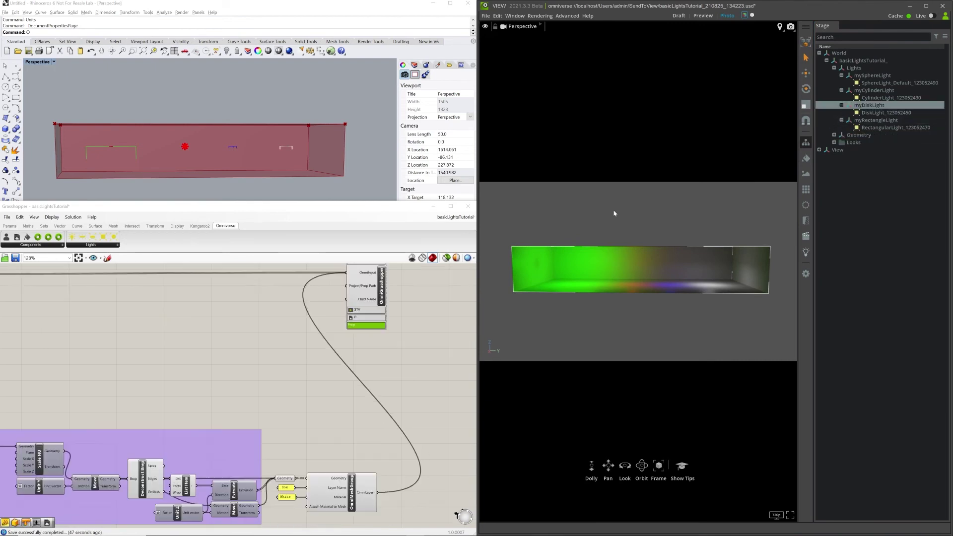
- In Grasshopper, connect the myNewGroup text panel to the Layer inputs of both OmniDiskLight and OmniRectangleLight
{"action": "right_click_drag", "start_coordinate": [57, 435], "coordinate": [292, 364]}
{"action": "right_click_drag", "start_coordinate": [144, 412], "coordinate": [441, 305]}
{"action": "right_click_drag", "start_coordinate": [206, 388], "coordinate": [220, 374]}
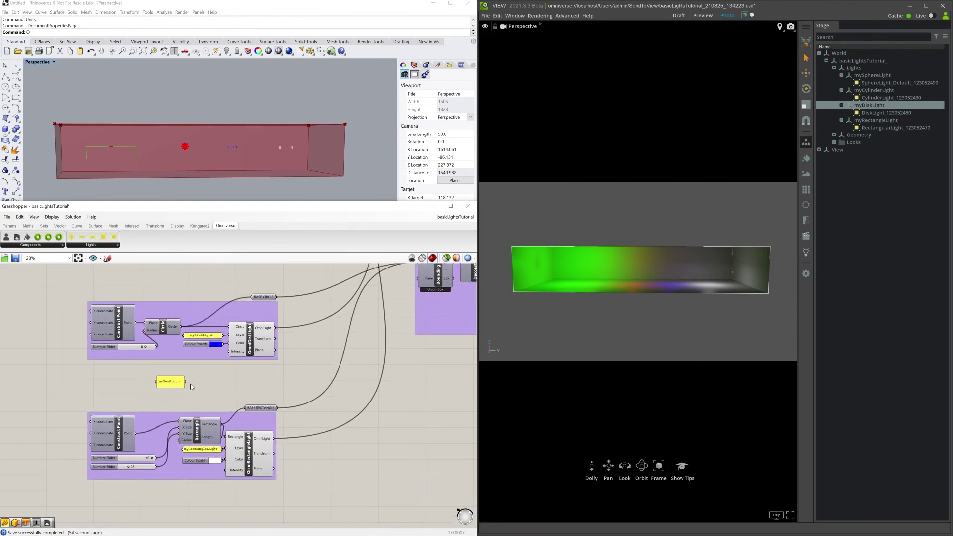
{"action": "scroll", "coordinate": [191, 383], "scroll_direction": "up", "scroll_amount": 2}
{"action": "left_click_drag", "start_coordinate": [182, 380], "coordinate": [226, 455]}
{"action": "left_click_drag", "start_coordinate": [226, 455], "coordinate": [236, 471]}
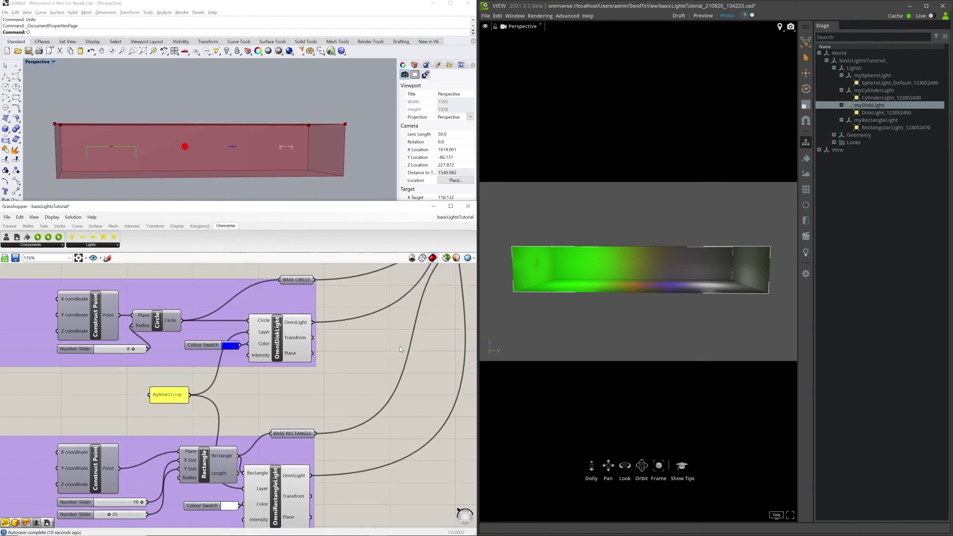
- Send the regrouped lights to Omniverse View again from the OmniGrasshopper component
{"action": "right_click_drag", "start_coordinate": [400, 347], "coordinate": [263, 462]}
{"action": "scroll", "coordinate": [376, 357], "scroll_direction": "down", "scroll_amount": 3}
{"action": "right_click_drag", "start_coordinate": [376, 357], "coordinate": [146, 469]}
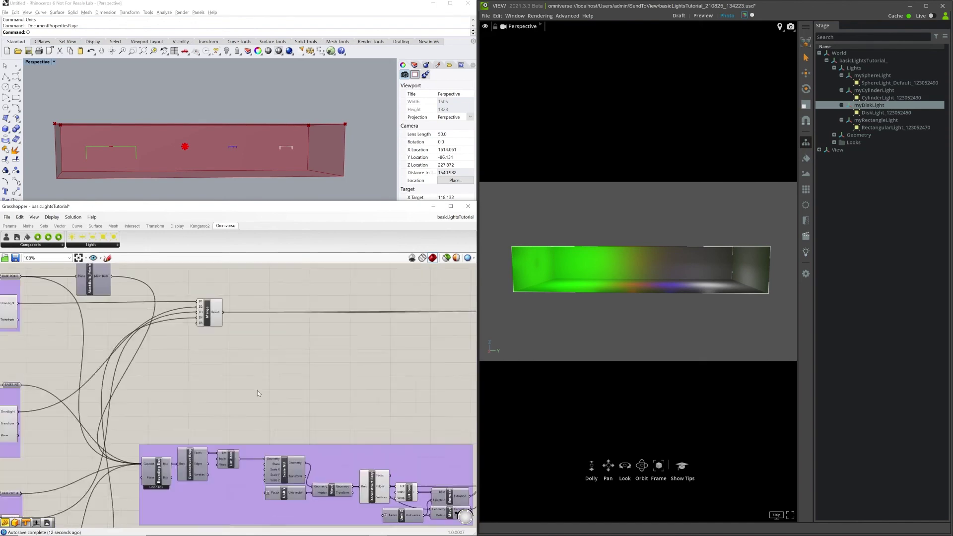
{"action": "right_click_drag", "start_coordinate": [422, 348], "coordinate": [209, 381]}
{"action": "scroll", "coordinate": [323, 378], "scroll_direction": "up", "scroll_amount": 5}
{"action": "right_click_drag", "start_coordinate": [326, 378], "coordinate": [262, 385]}
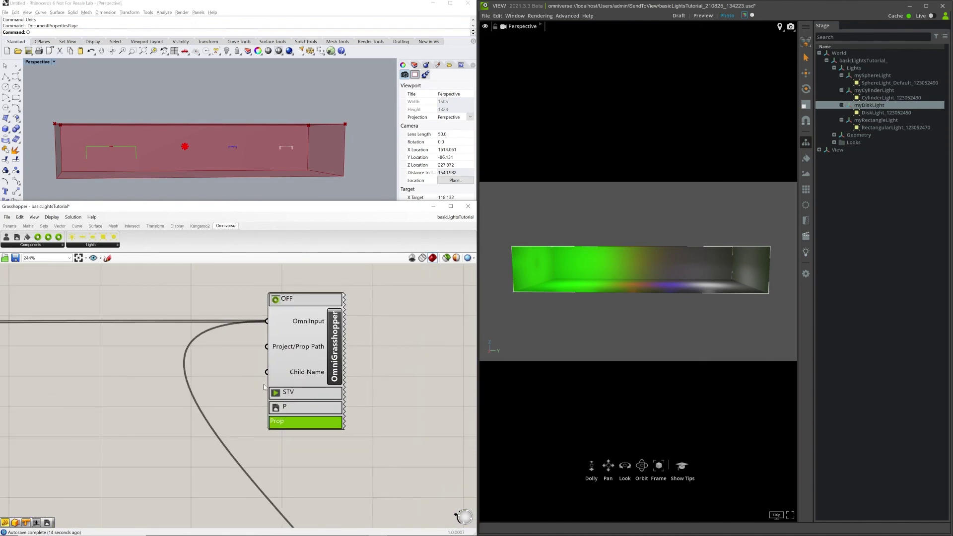
{"action": "left_click", "coordinate": [303, 395]}
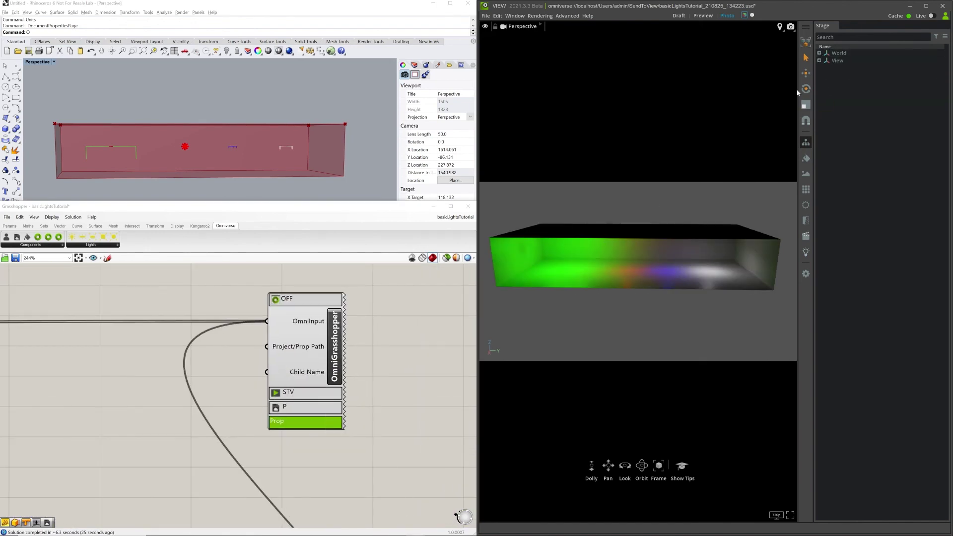
- Expand the Stage tree down to myNewGroup under Lights and inspect its disk and rectangular lights
{"action": "left_click", "coordinate": [819, 53]}
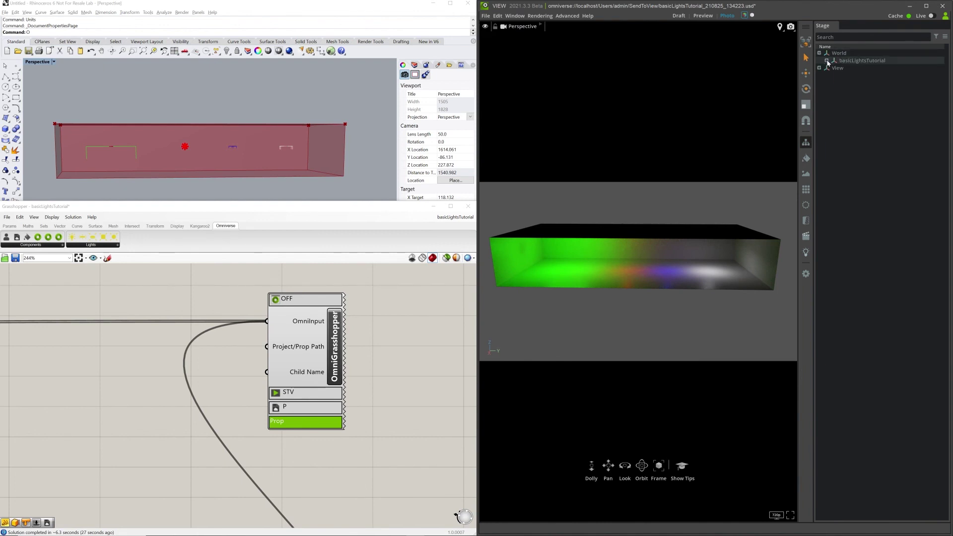
{"action": "left_click", "coordinate": [826, 60]}
{"action": "left_click", "coordinate": [834, 68]}
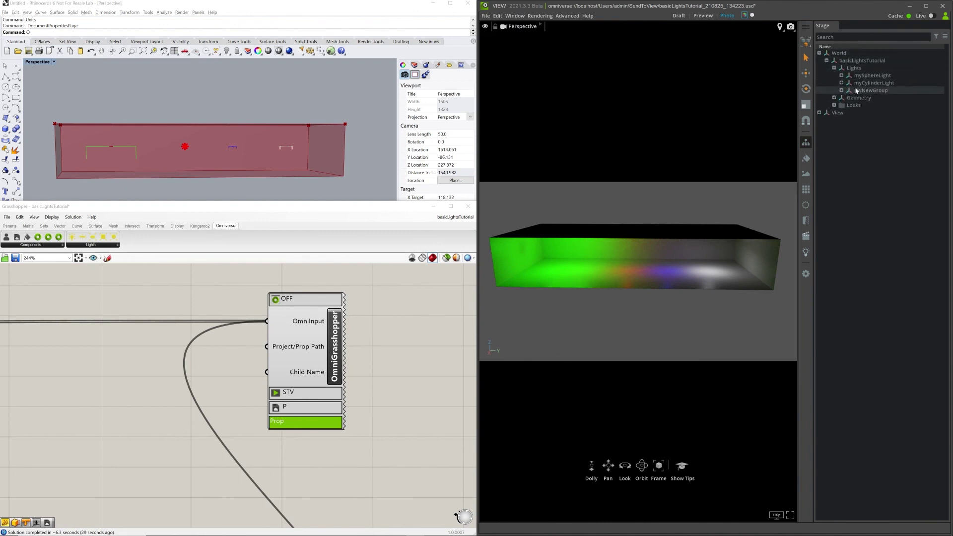
{"action": "left_click", "coordinate": [841, 90]}
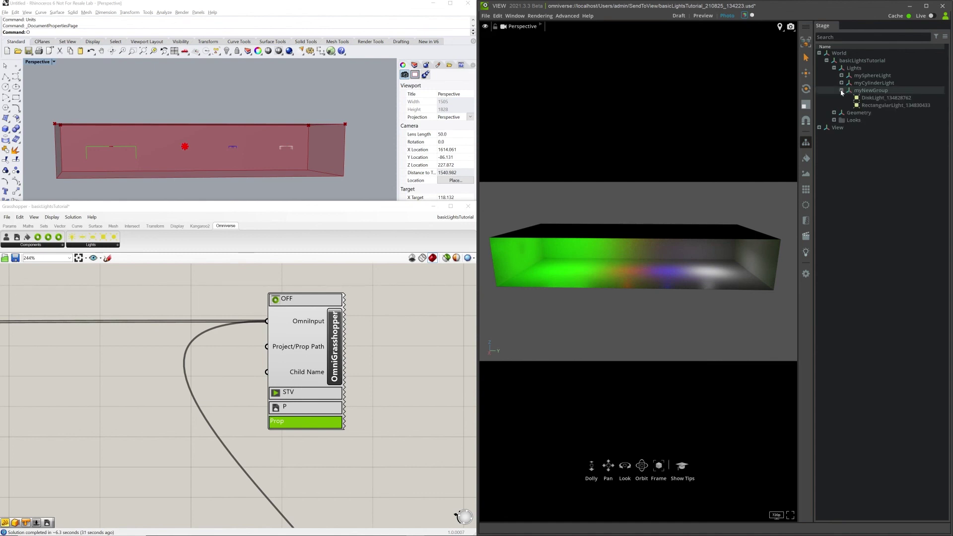
{"action": "left_click", "coordinate": [879, 98]}
{"action": "left_click", "coordinate": [868, 105]}
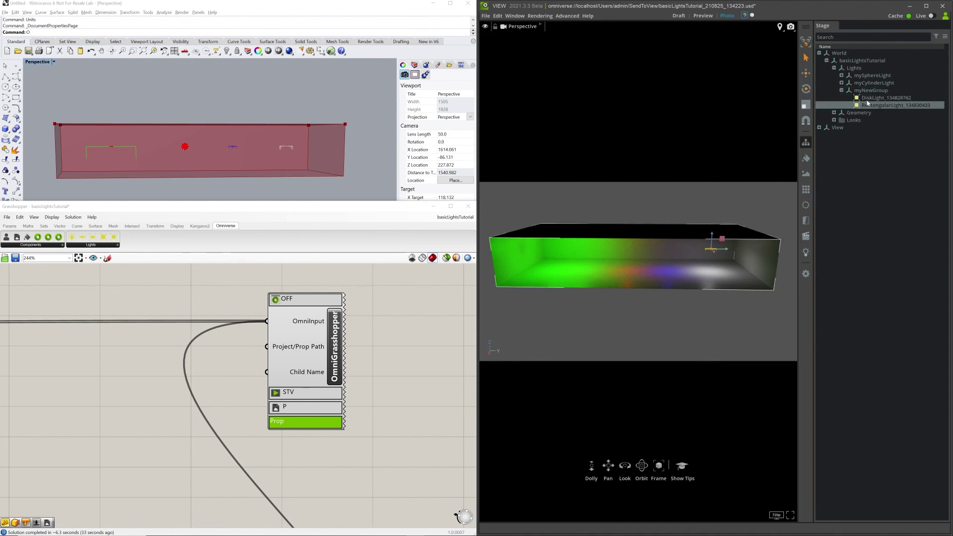
{"action": "left_click", "coordinate": [828, 142]}
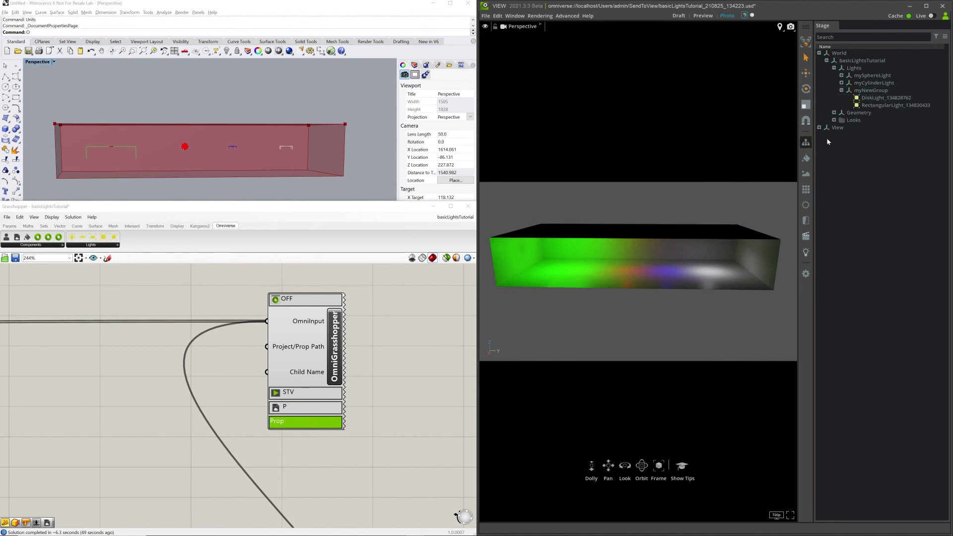